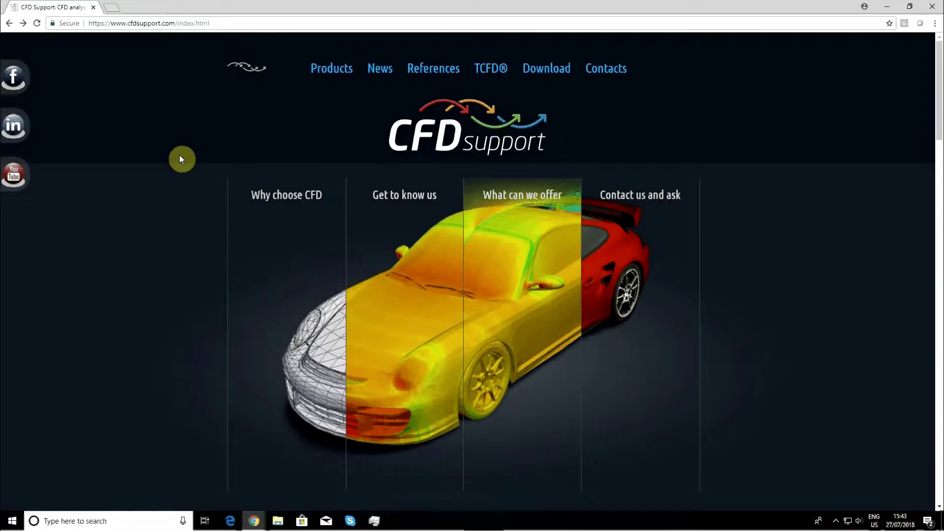
Open the Turbomachinery CFD trial page from the site's software downloads and review the trial request form
click(538, 74)
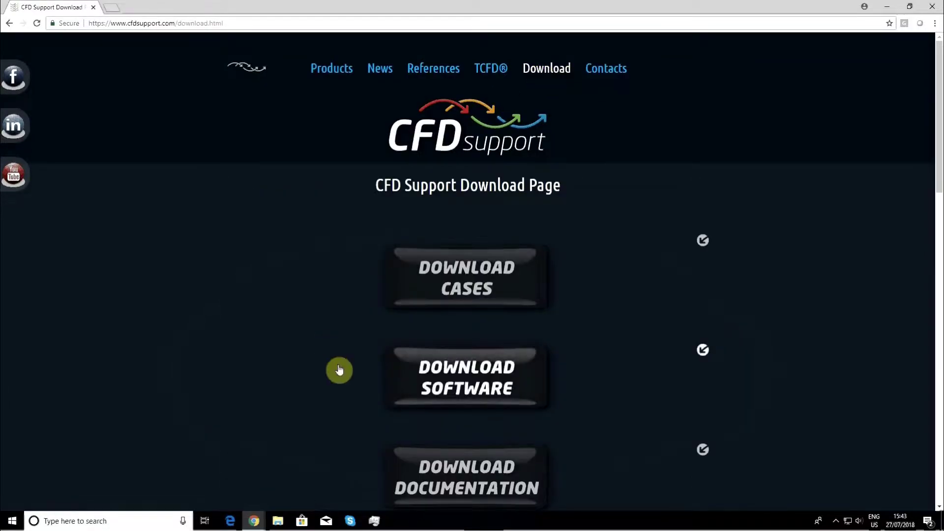
click(467, 388)
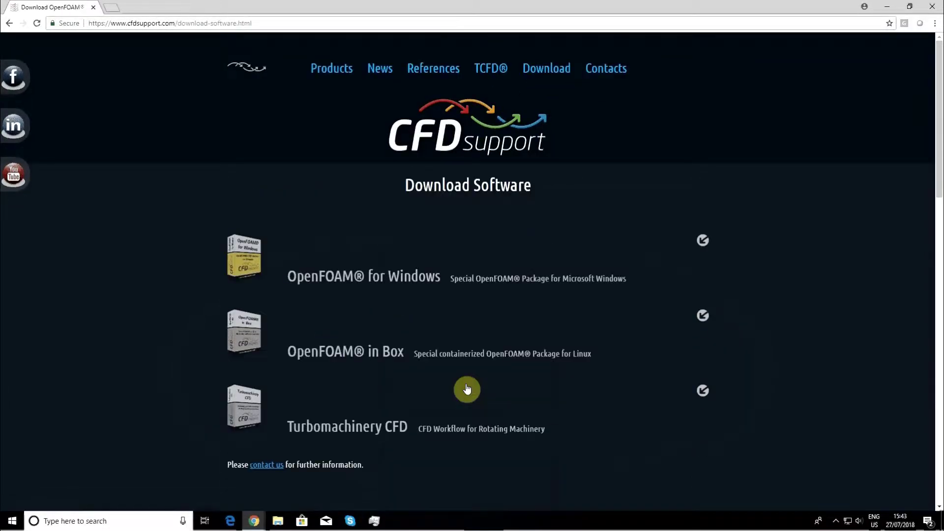
click(342, 433)
scroll(255, 370, down, 3)
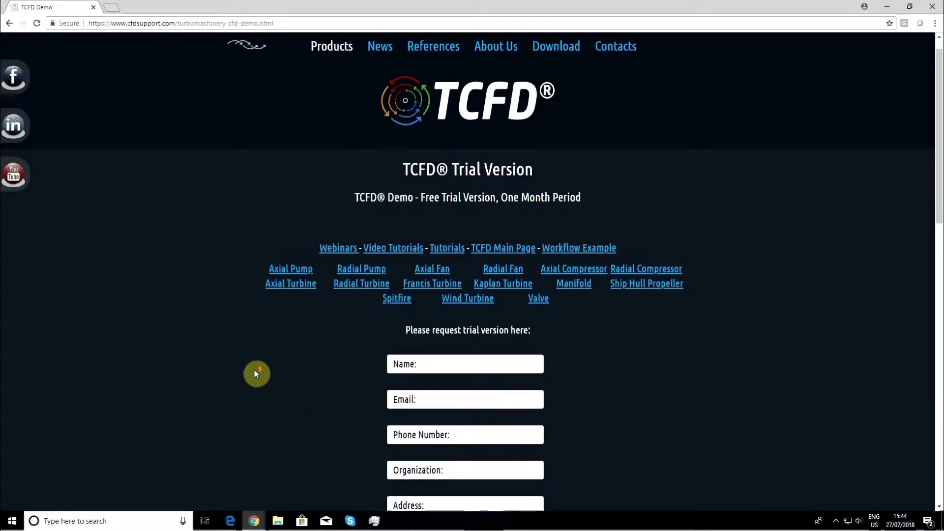
scroll(255, 372, down, 1)
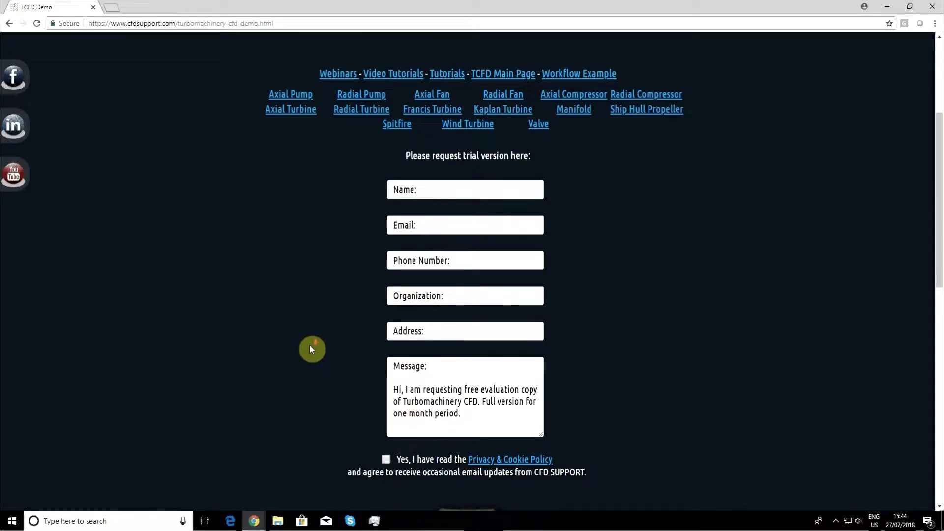
scroll(320, 347, down, 2)
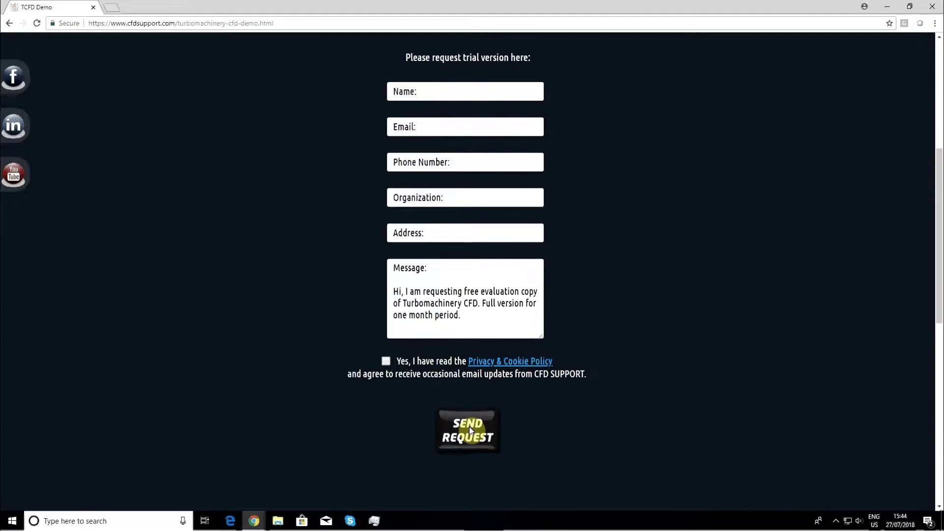
Minimize the browser and launch the TCFD 18.06 installer from the desktop
click(888, 7)
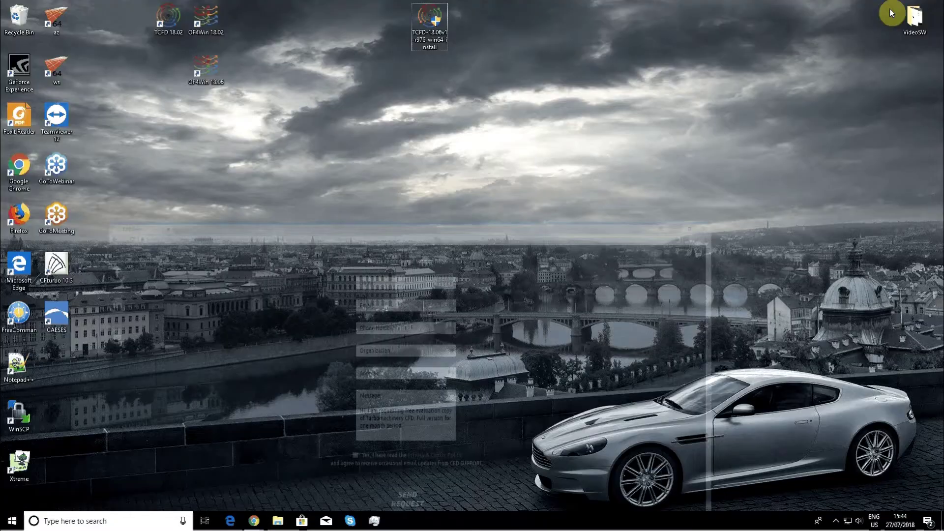
click(431, 23)
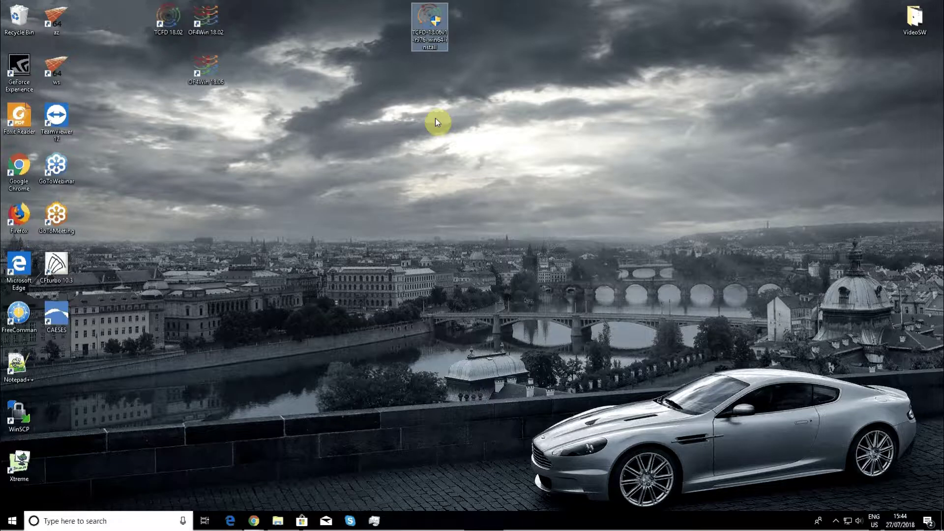
double_click(427, 23)
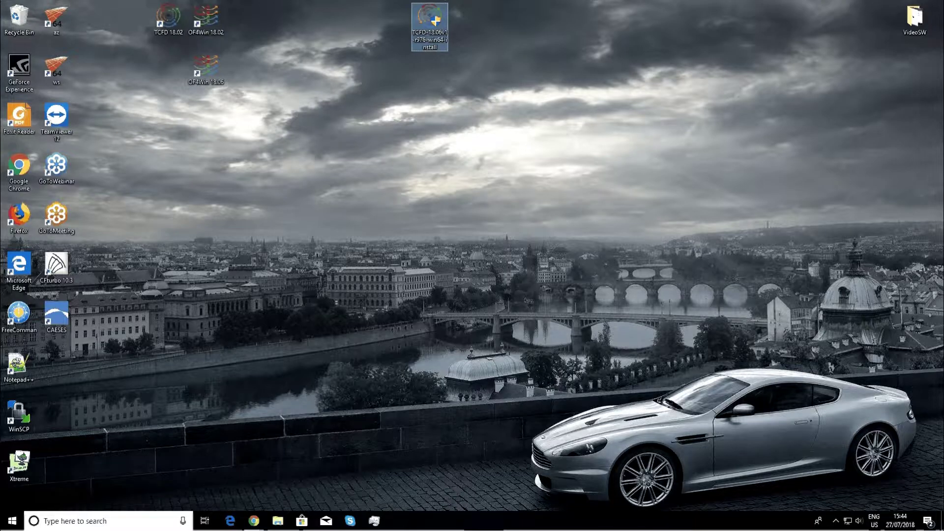
click(436, 328)
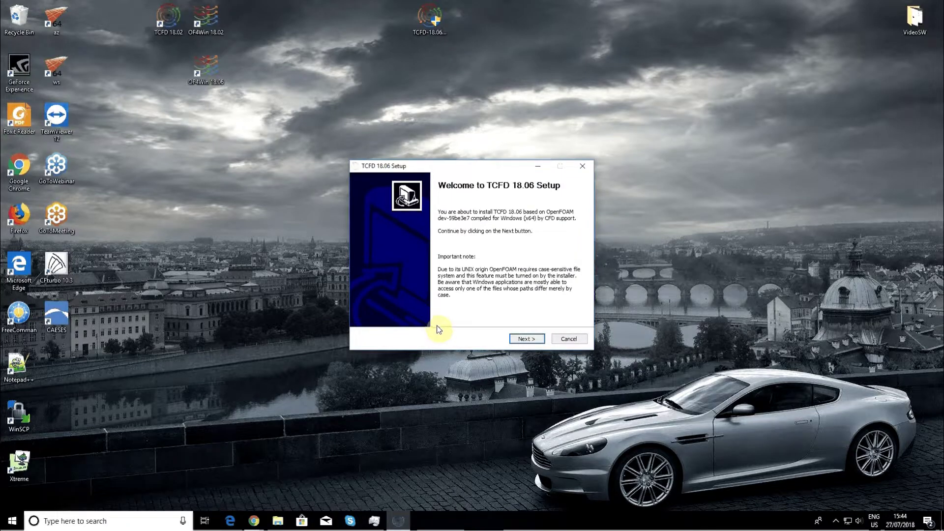
Proceed through TCFD 18.06 setup with the default components and destination folder C:\TCFD\18.06, and accept the license agreement
click(520, 339)
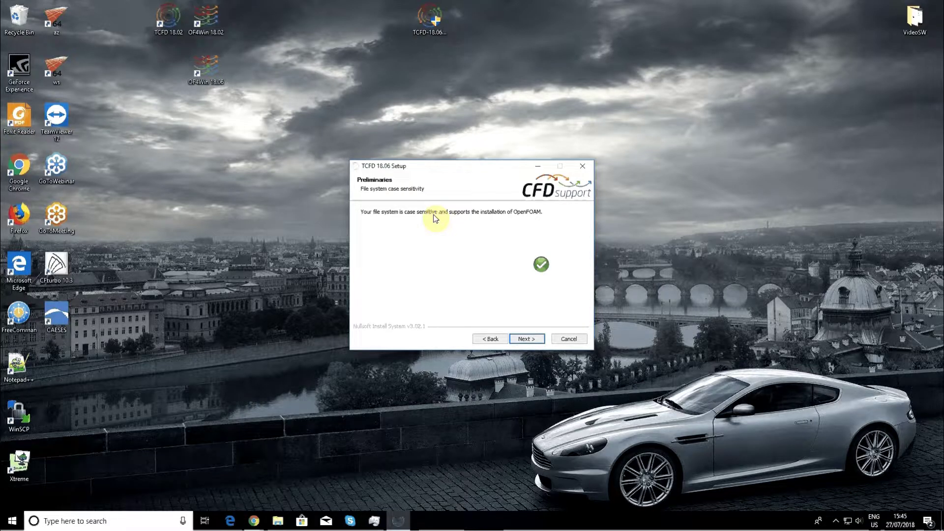
click(527, 338)
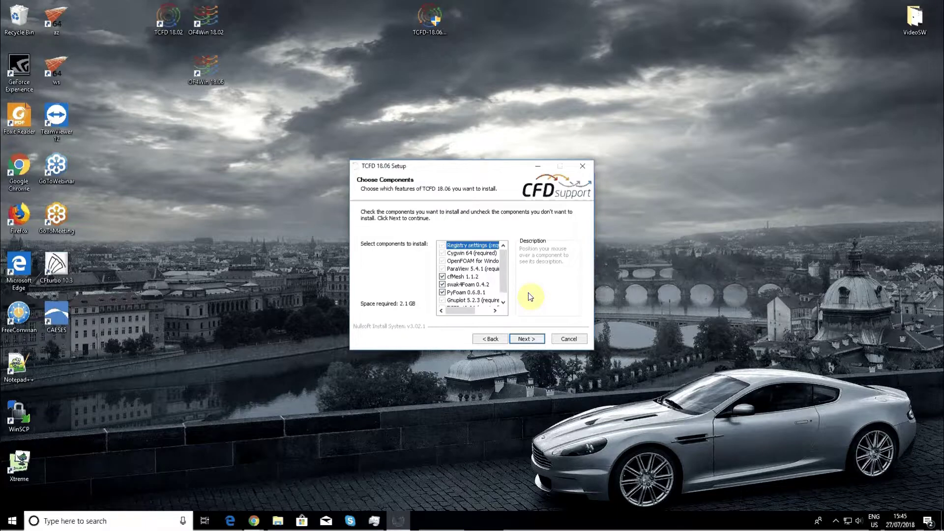
click(526, 338)
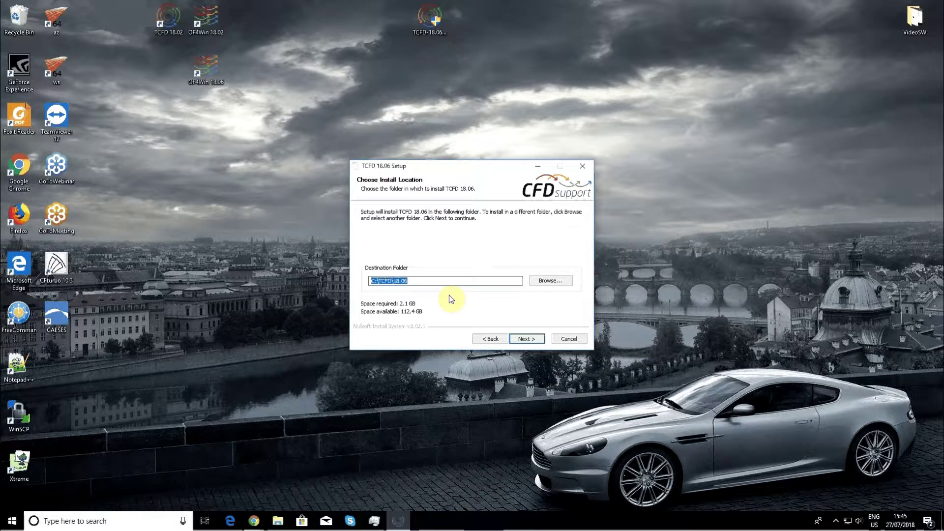
click(527, 338)
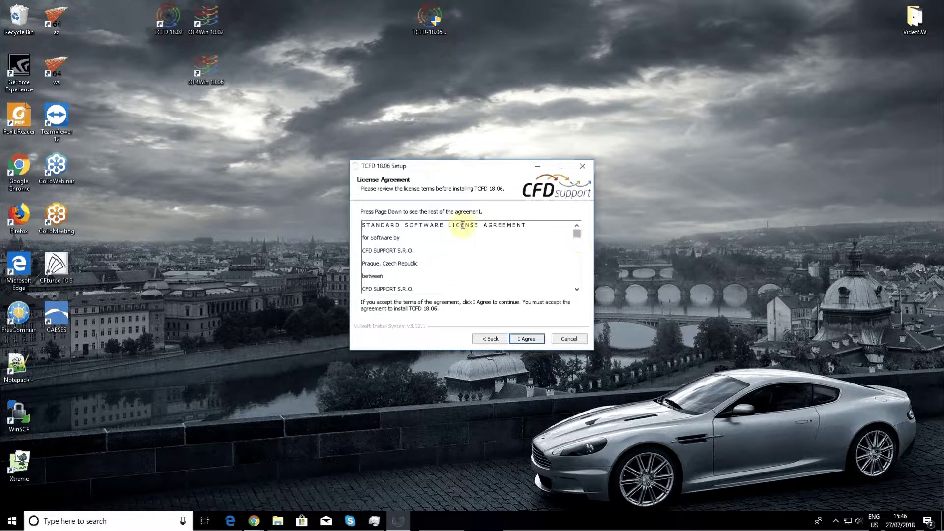
click(527, 339)
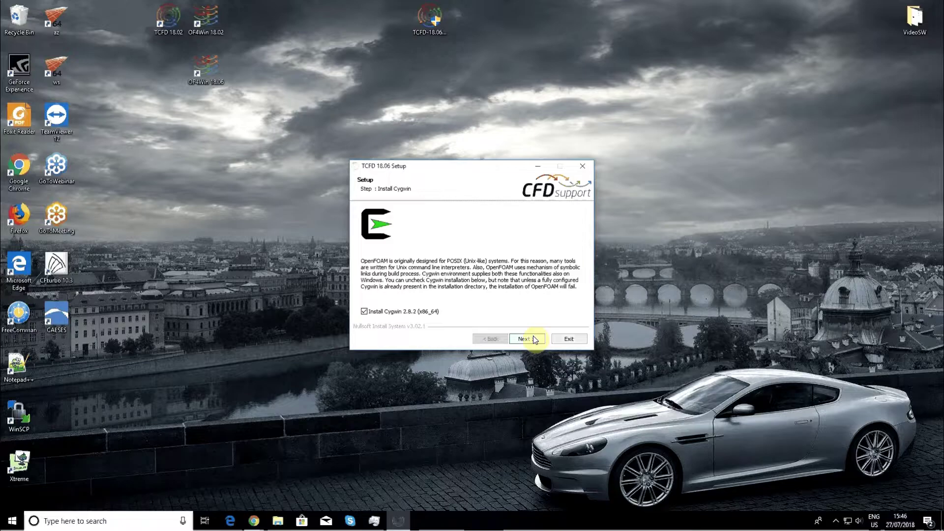
Install the Cygwin 2.8.2, OpenFOAM dev + ThirdParty dev, ParaView 5.4.1, swak4Foam 0.4.2 and PyFoam 0.6.8.1 components
click(534, 340)
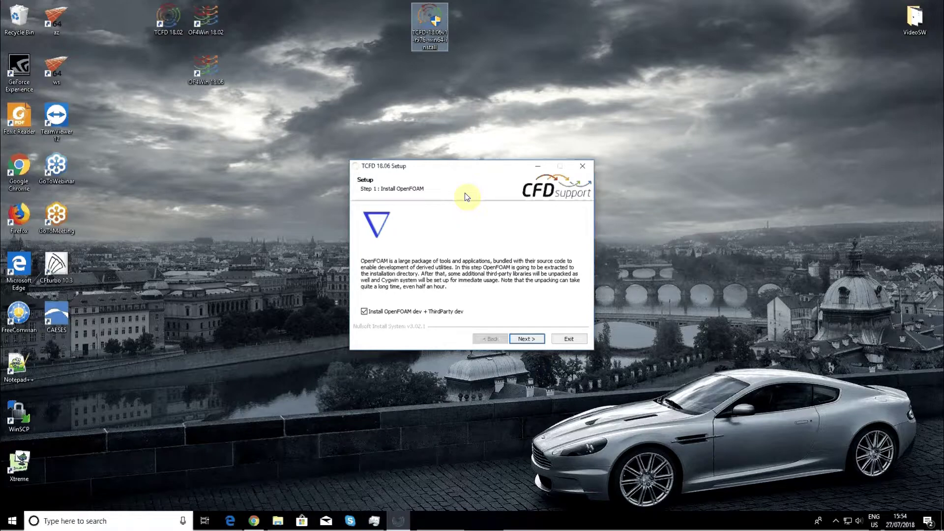
click(526, 340)
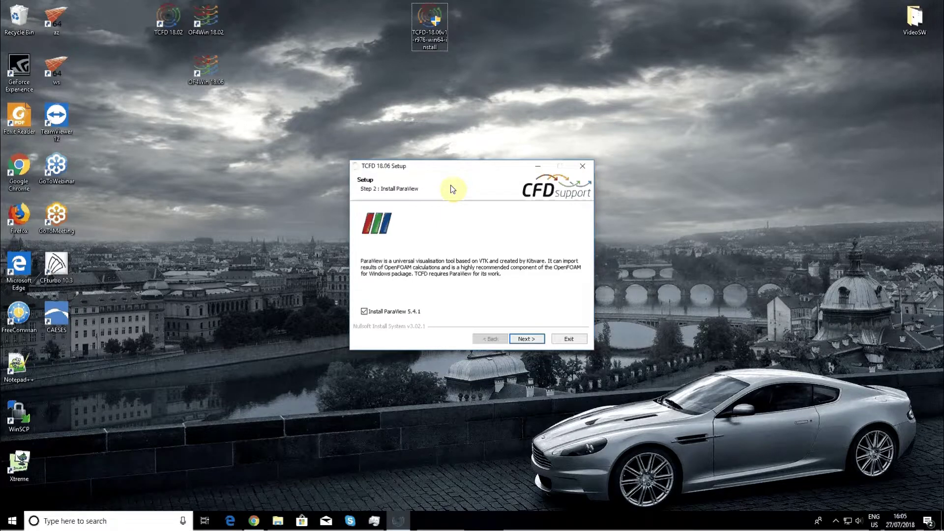
click(525, 339)
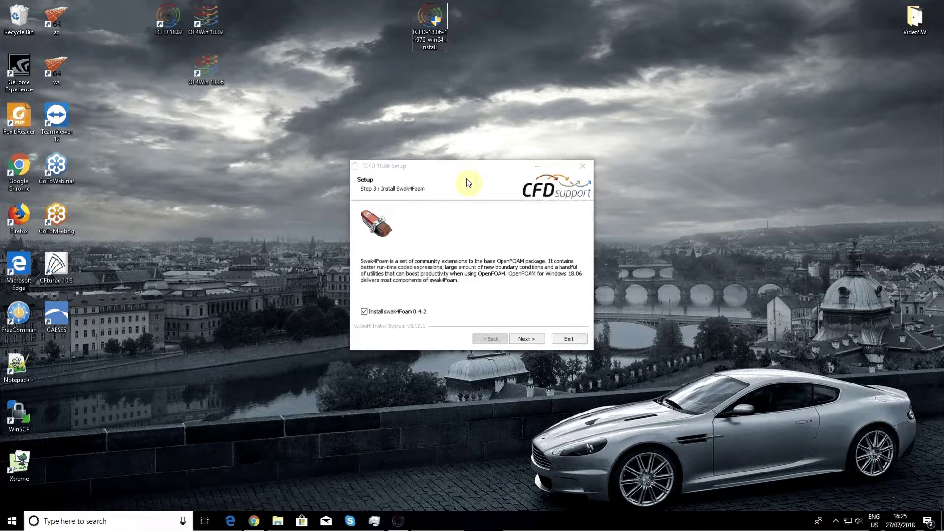
click(527, 338)
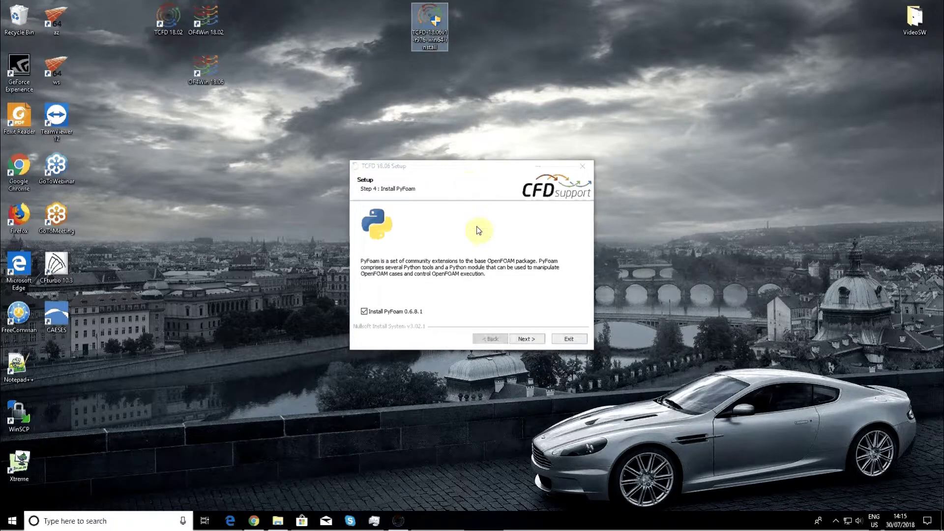
click(536, 336)
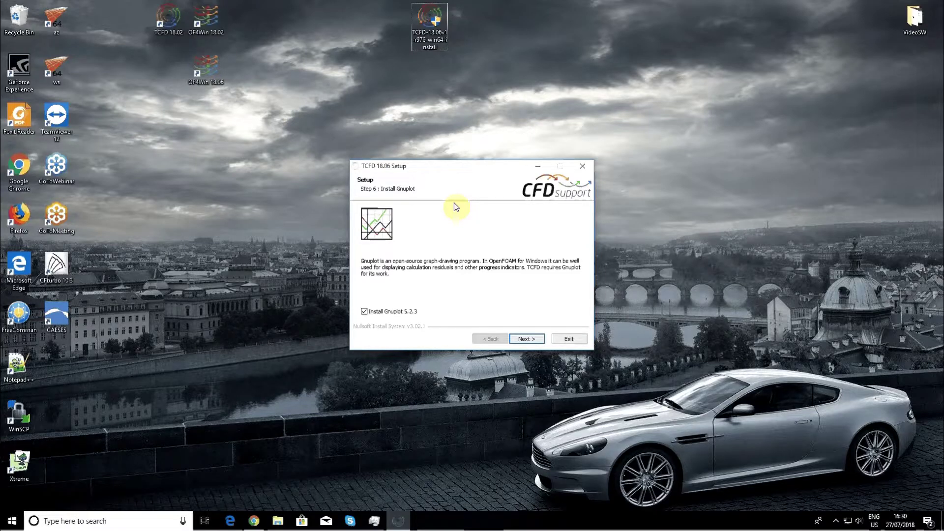
Start the Gnuplot 5.2.3 installation with English as the setup language and accept its license agreement
click(527, 338)
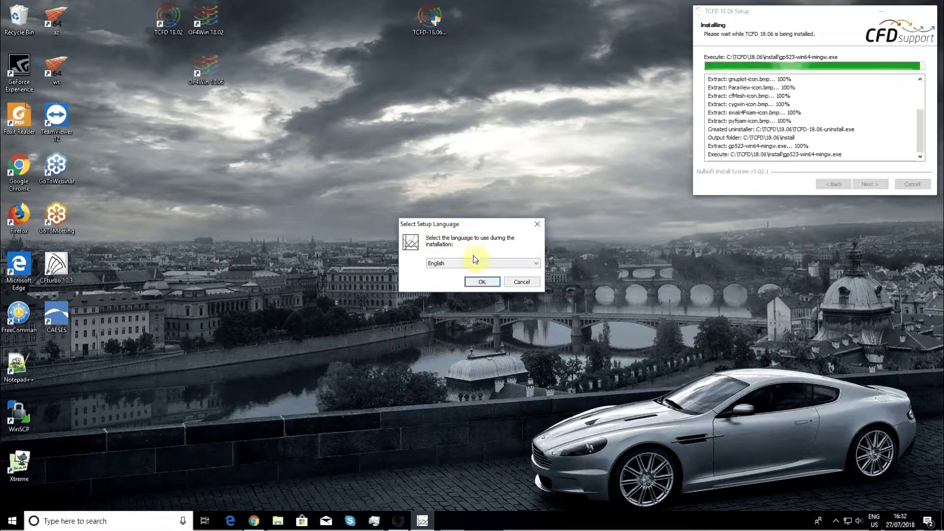
click(478, 283)
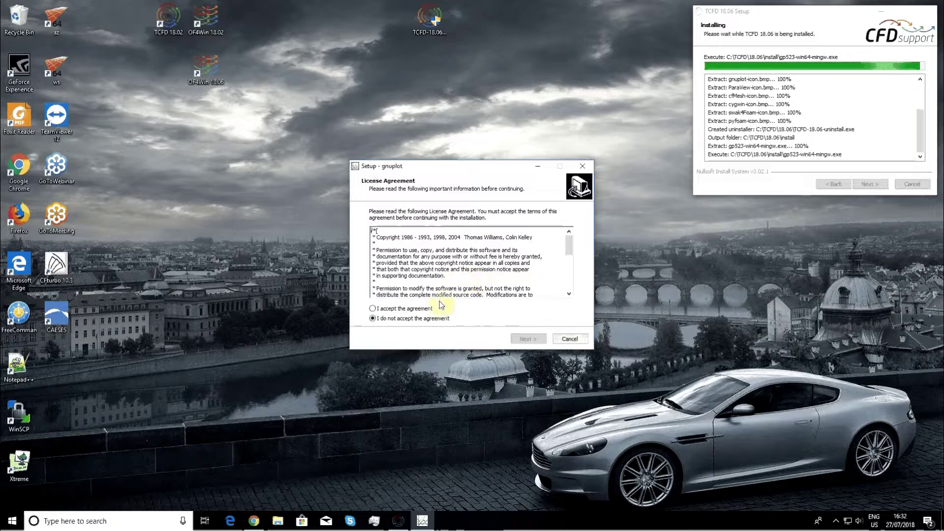
click(421, 308)
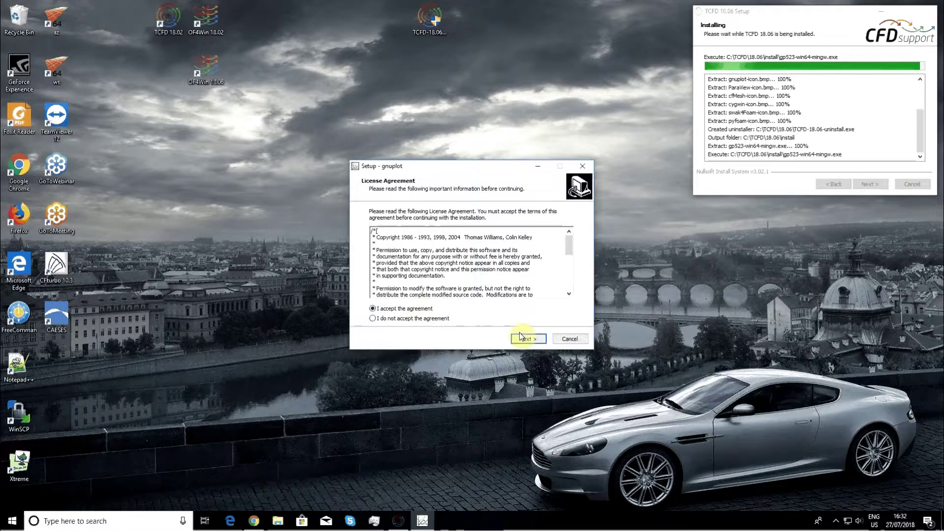
click(526, 339)
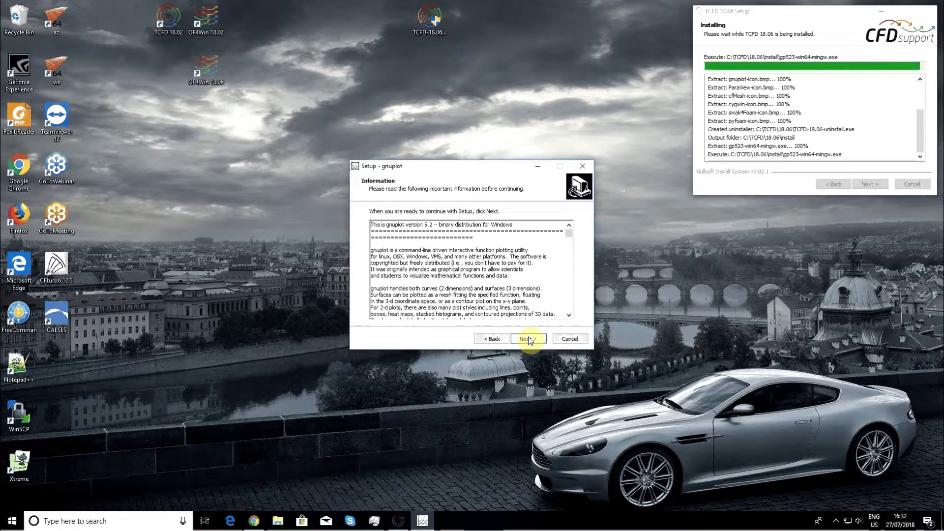
Complete the full gnuplot installation in C:\Program Files\gnuplot with the default Start Menu folder and additional tasks
click(527, 339)
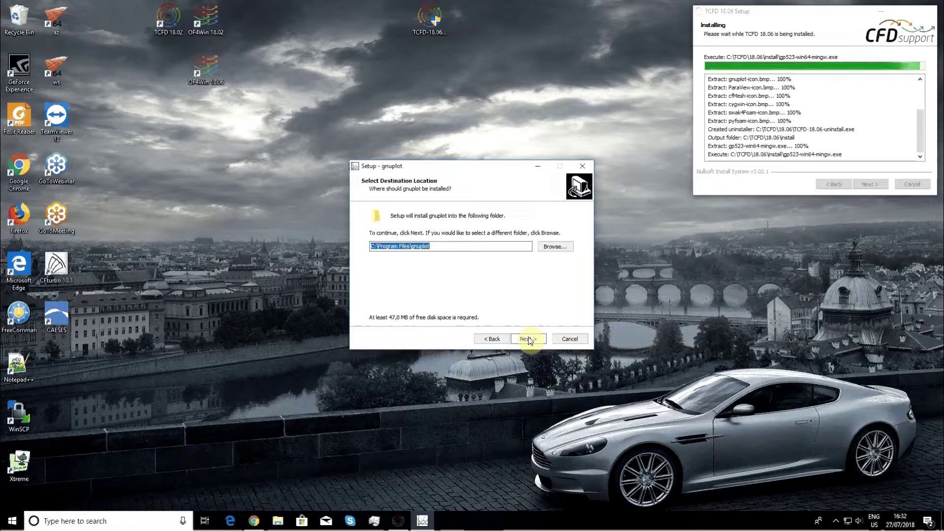
click(528, 340)
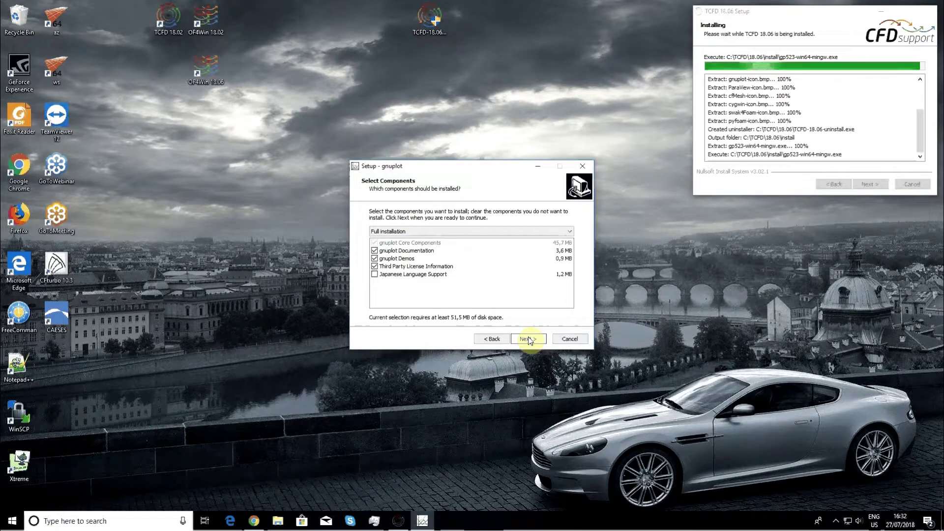
click(528, 339)
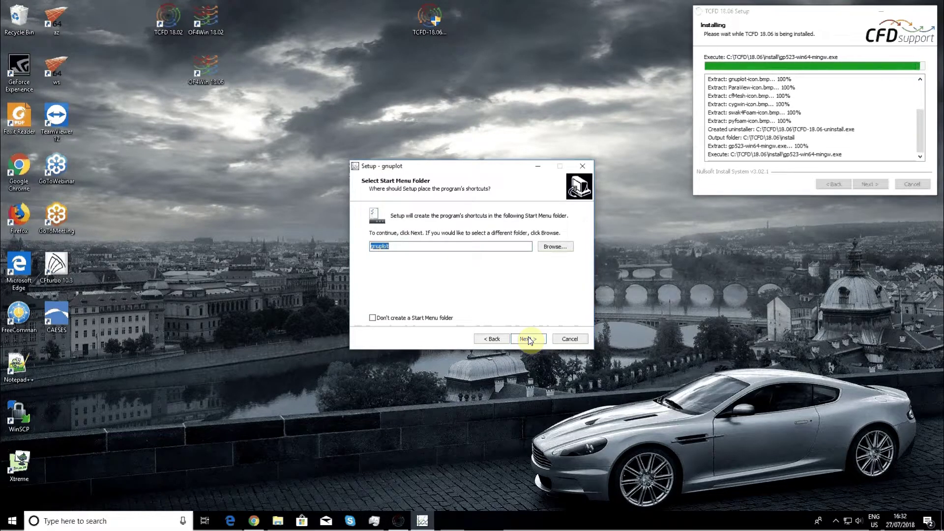
click(528, 340)
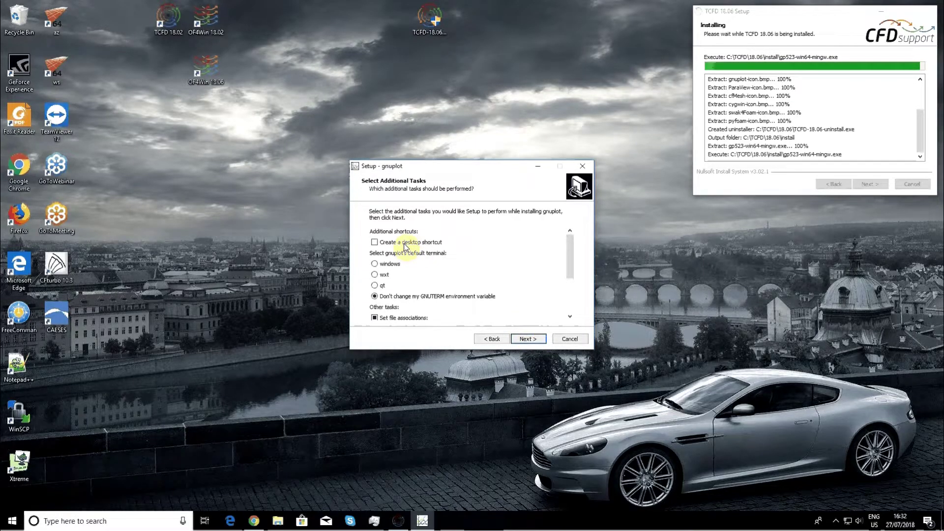
click(530, 340)
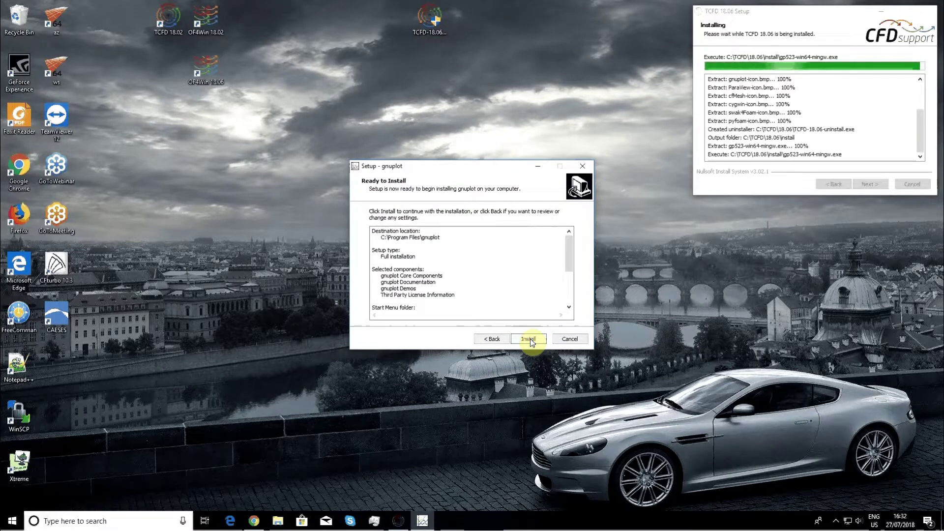
click(530, 339)
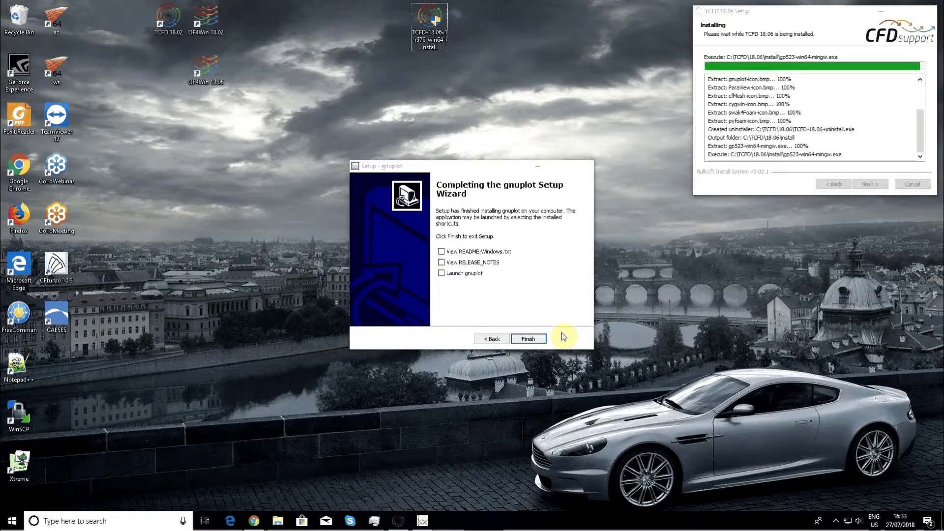
click(533, 339)
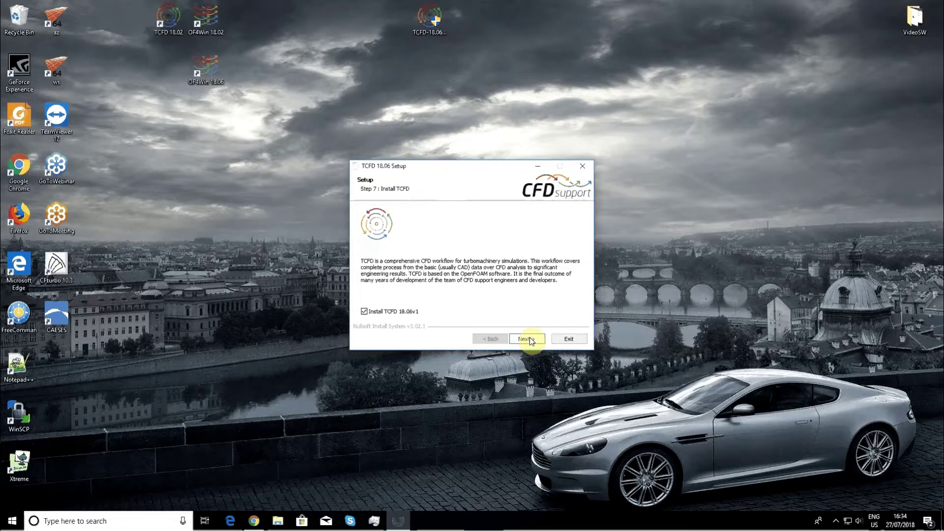
Install TCFD 18.06v1 and finish the setup without launching TCFD
click(530, 339)
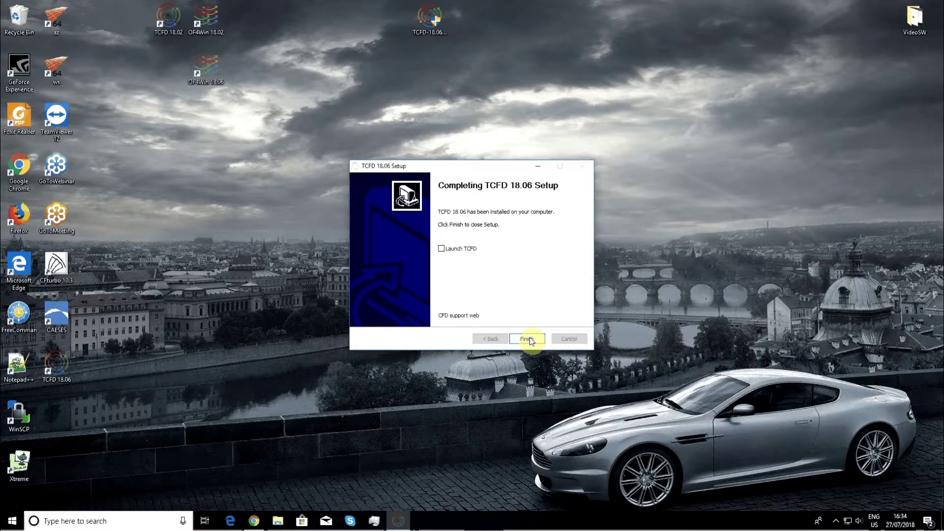
click(526, 339)
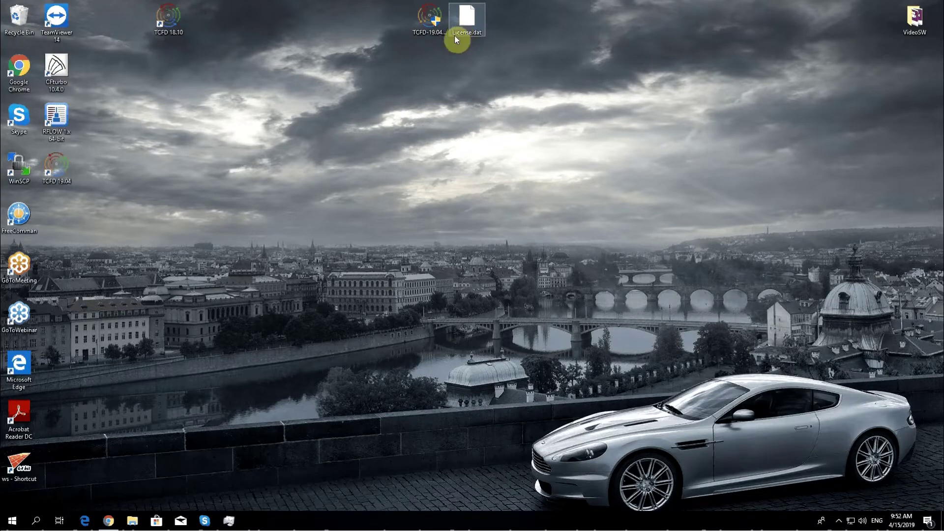
Move License.dat from the desktop into the C:\TCFD\19.04 folder and close the File Explorer window
click(132, 522)
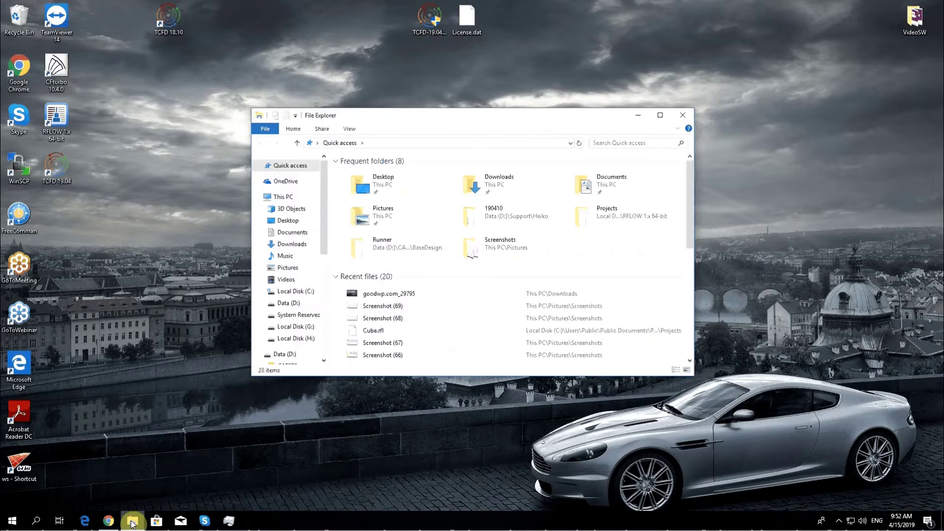
click(301, 292)
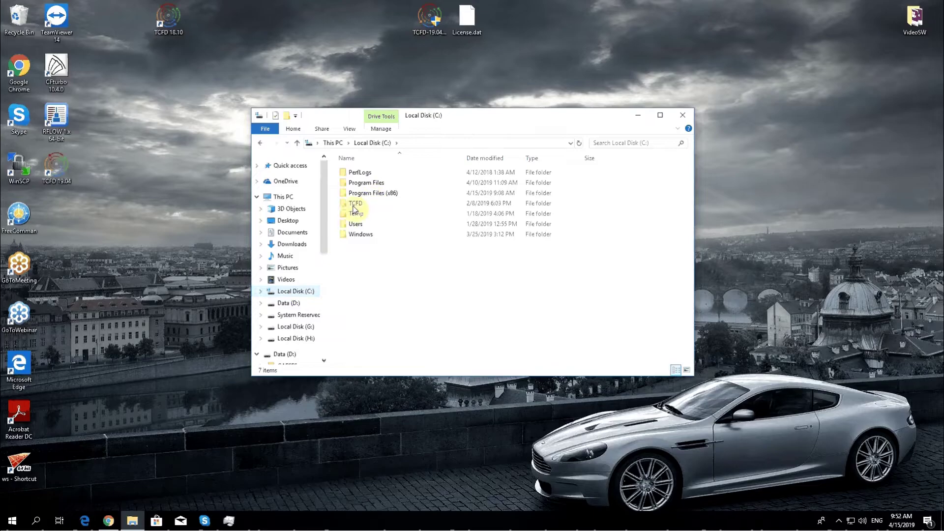
double_click(356, 204)
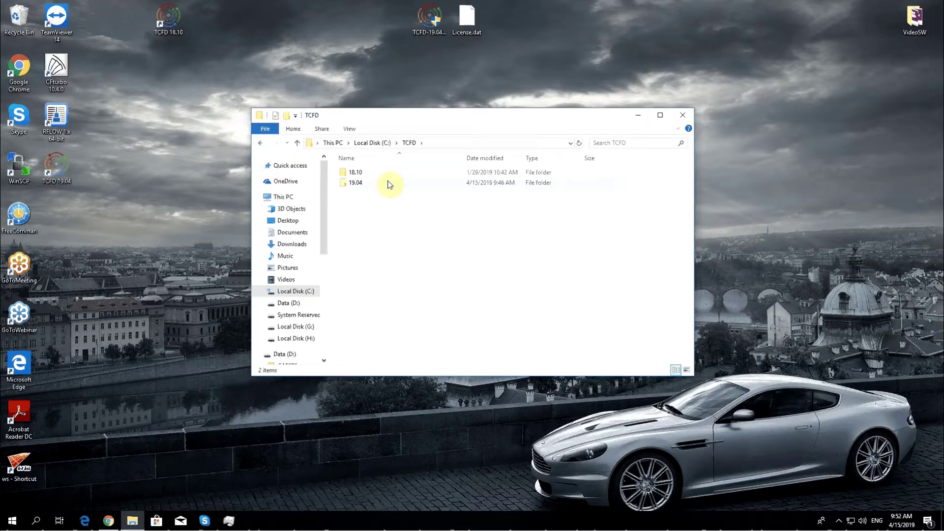
mouse_move(389, 184)
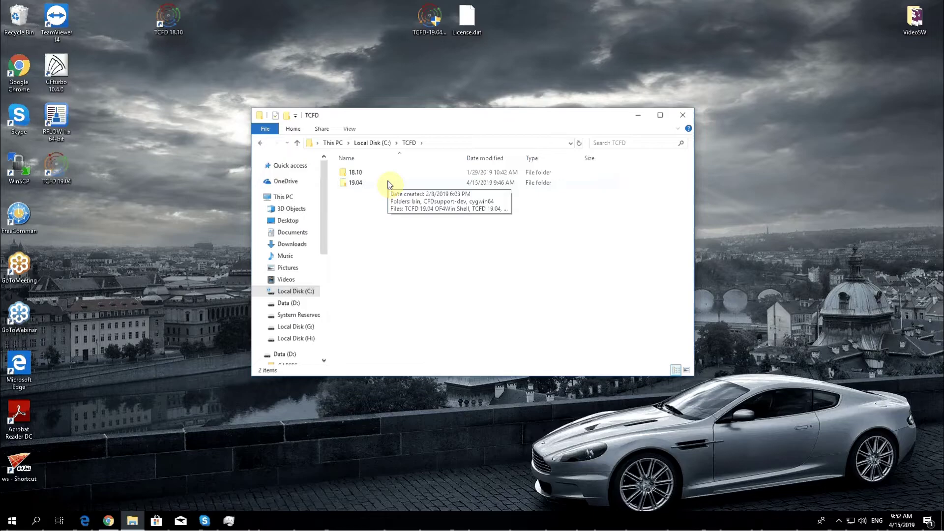
double_click(389, 183)
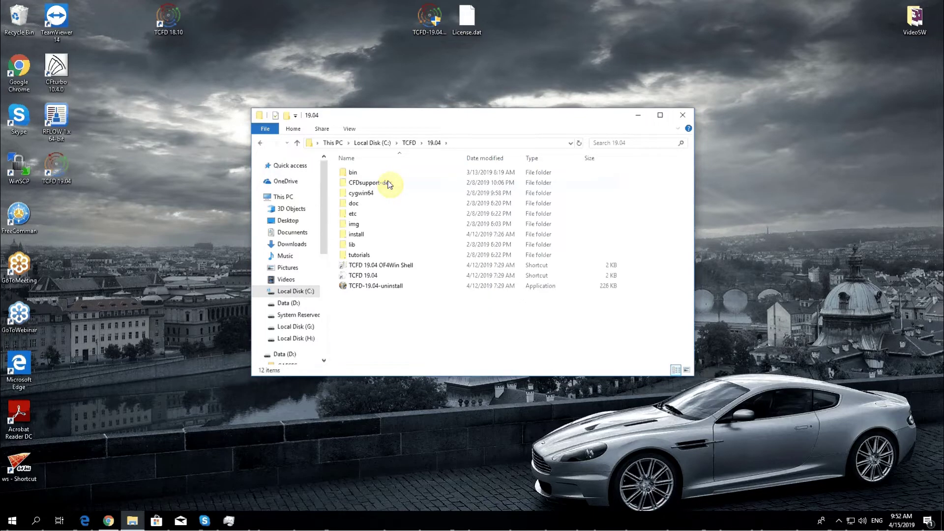
drag(475, 19, 394, 309)
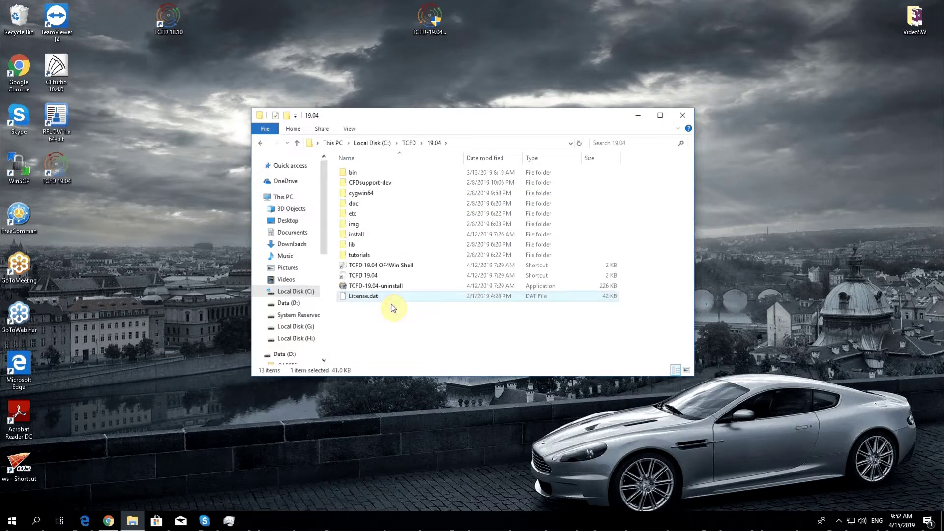
click(683, 114)
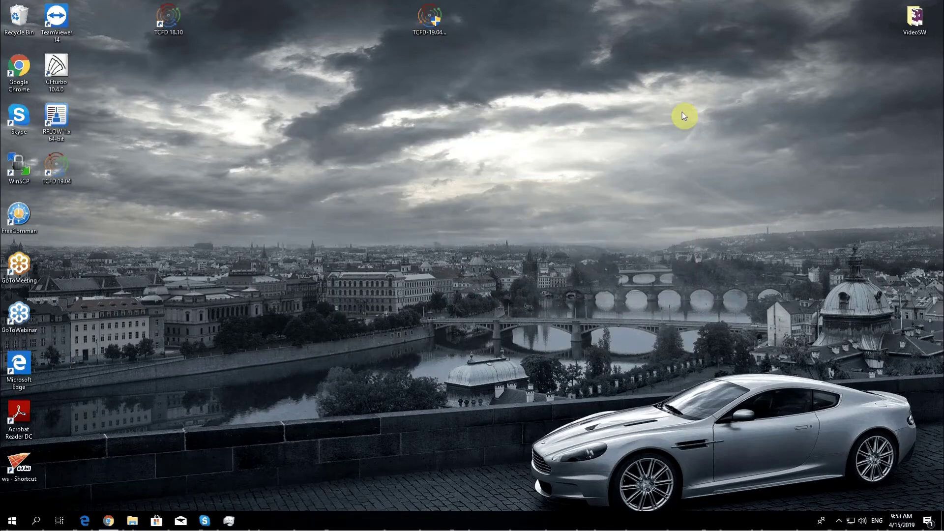
Launch TCFD 19.04 from its desktop shortcut
double_click(57, 167)
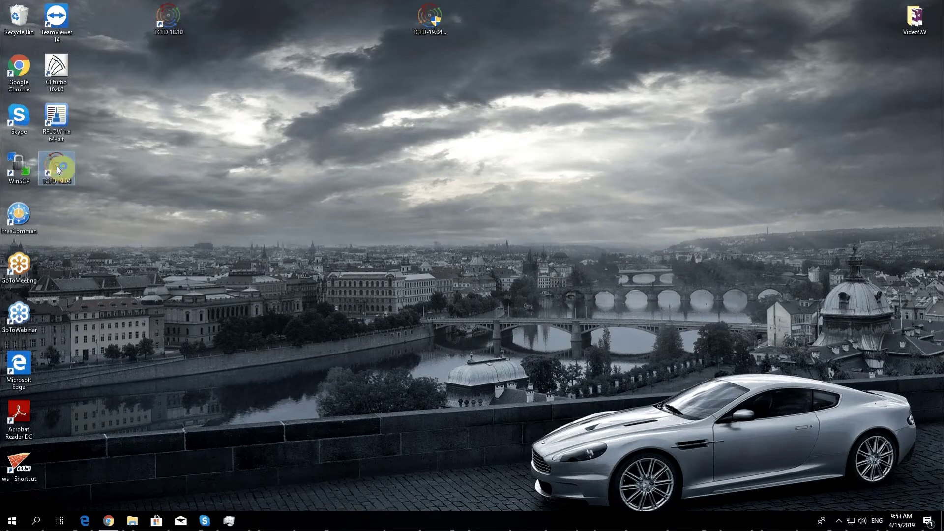